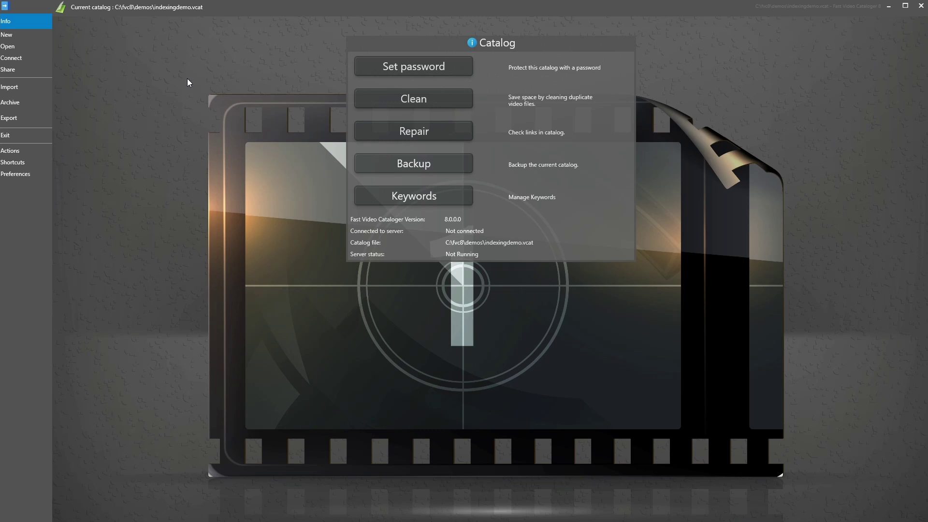
Start a new catalog and choose the C:\fvc8 folder as the location for its catalog file.
click(16, 37)
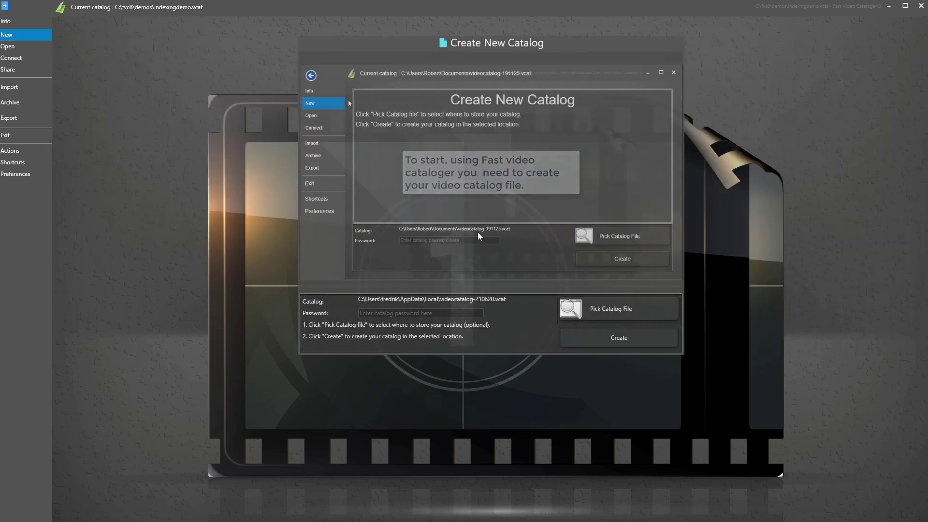
click(593, 308)
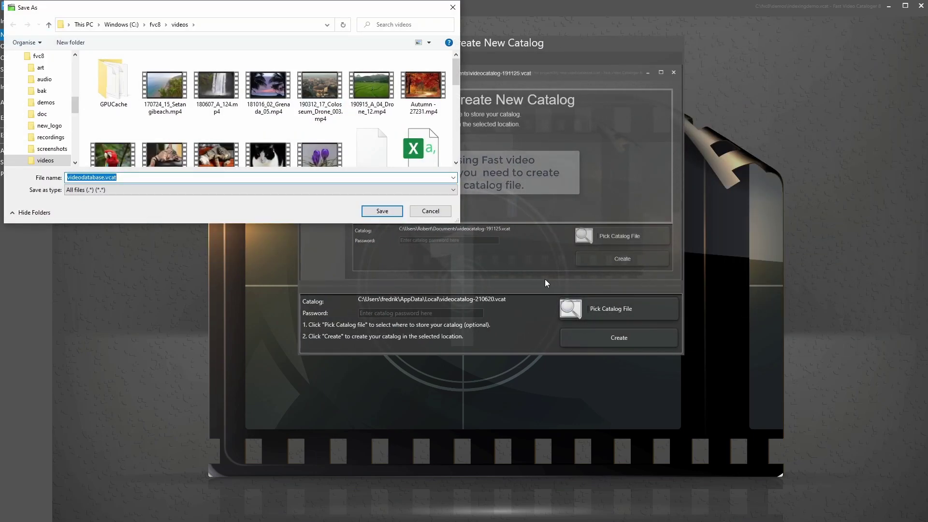
drag(216, 11, 298, 126)
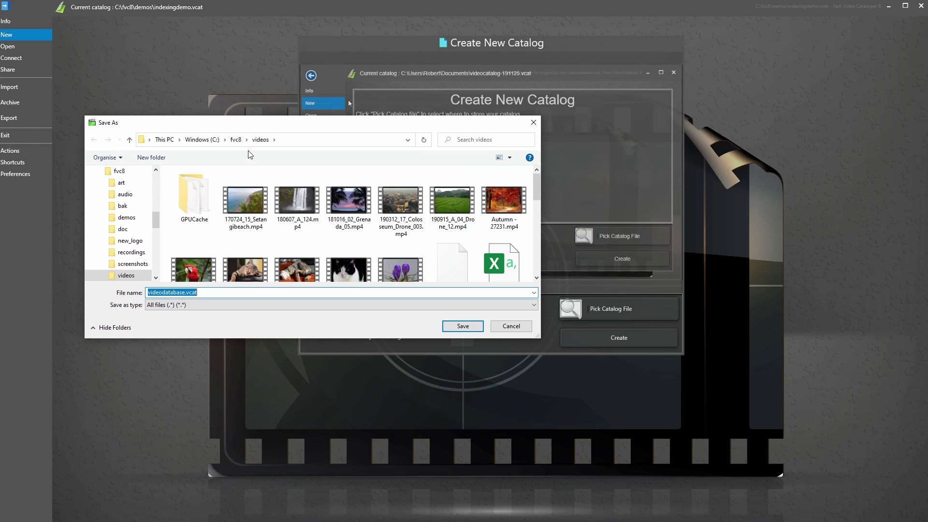
click(236, 140)
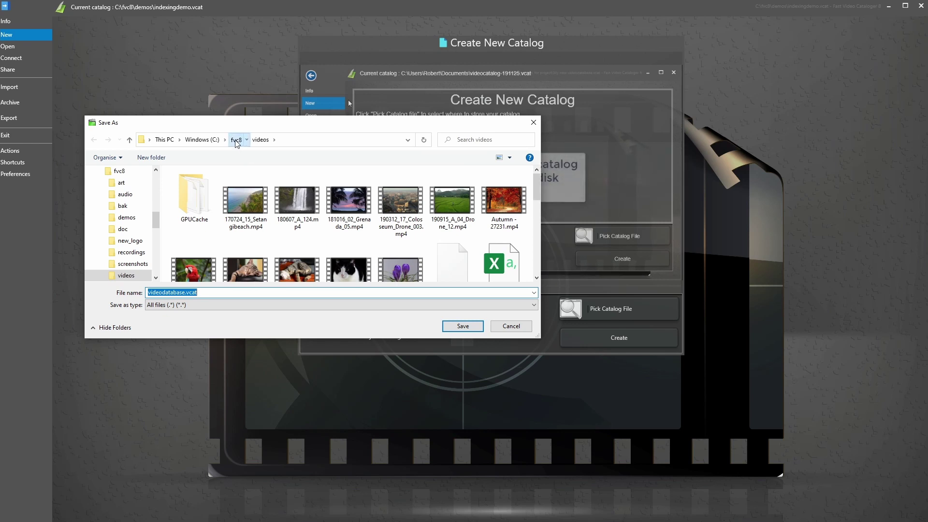
Name the catalog file fvc8_demo_video.vcat, save that choice and create the catalog.
click(234, 292)
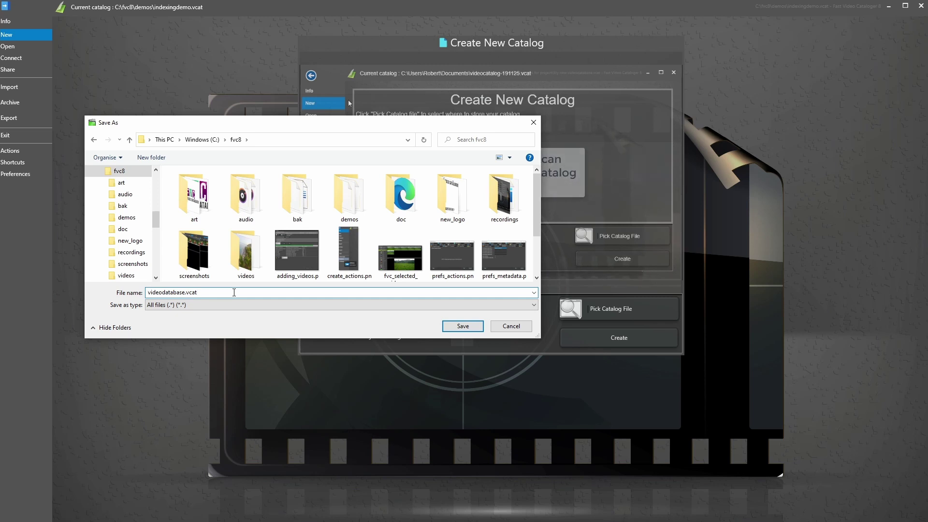
key(Home)
text(fvc8_demo_video)
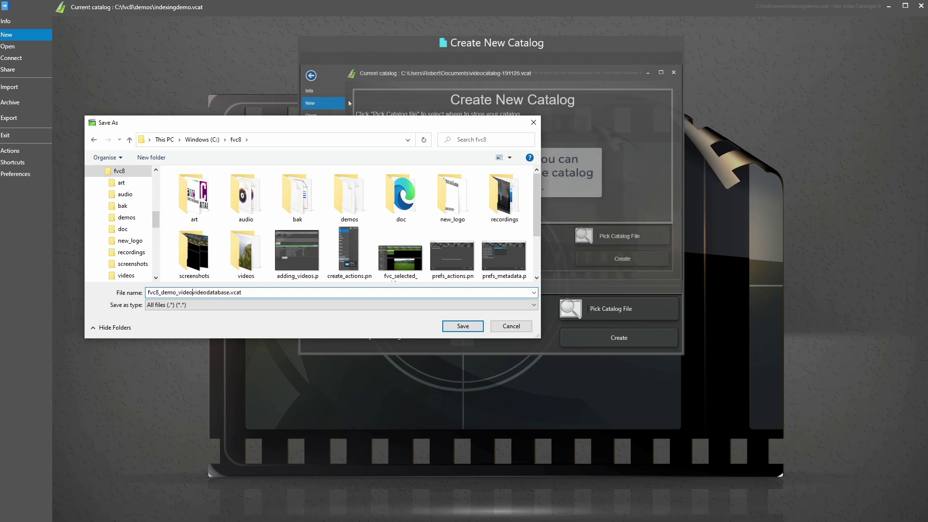
key(shift+End)
key(shift+Left)
key(shift+Left)
key(shift+Left)
key(shift+Left)
key(shift+Left)
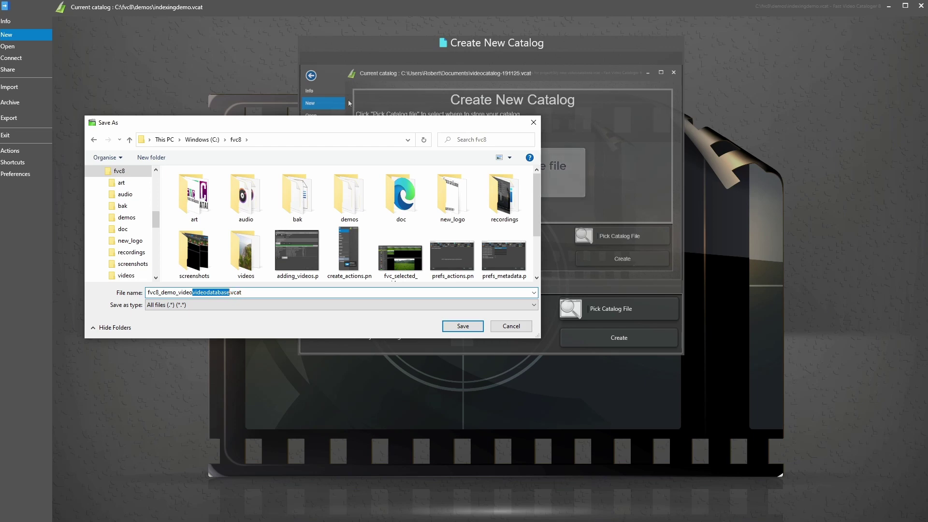
key(BackSpace)
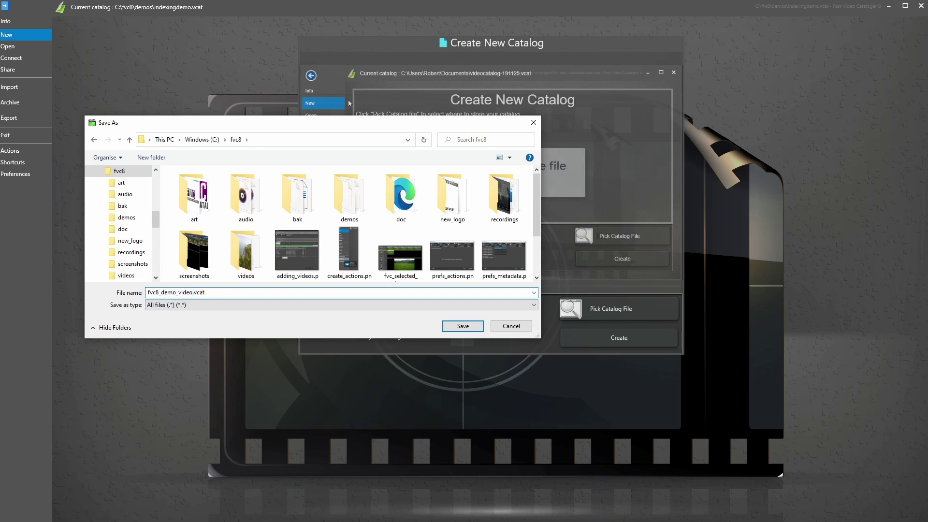
click(450, 326)
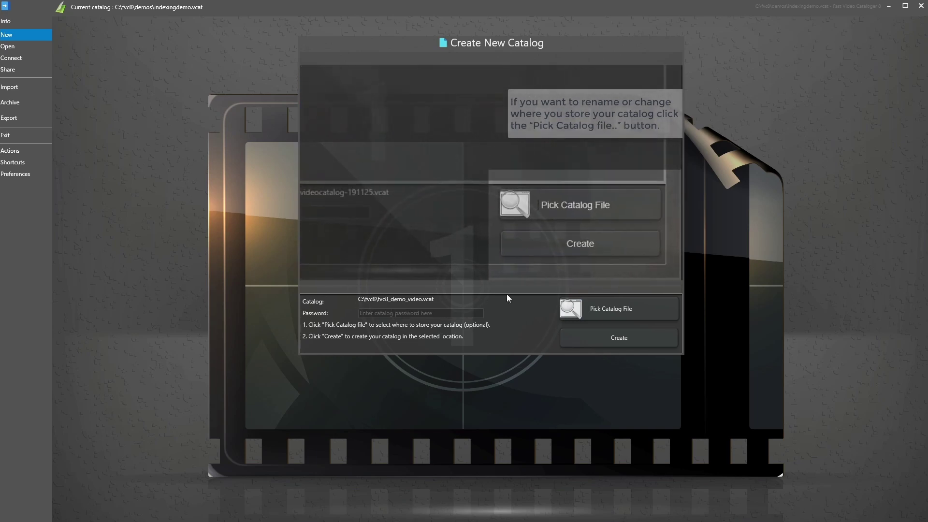
click(611, 341)
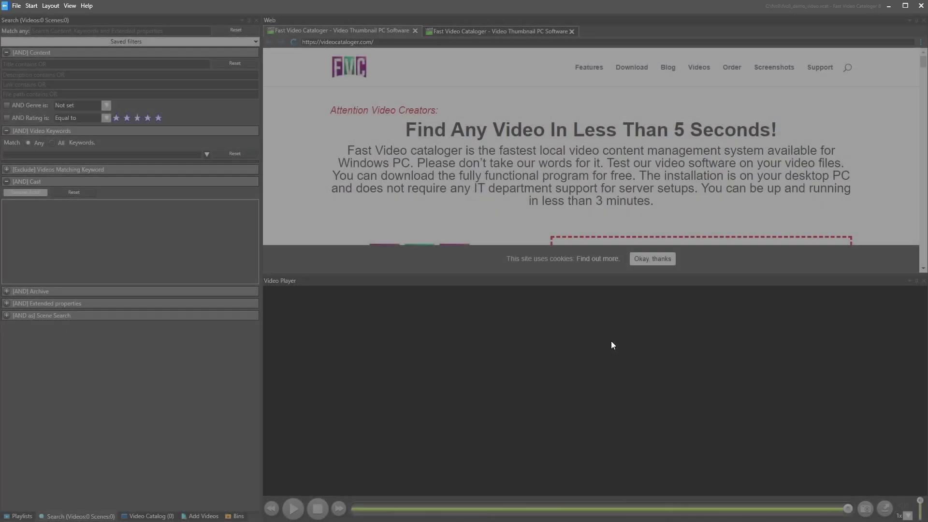
Check the program version and the new catalog's details in the About information, and close it.
mouse_move(597, 347)
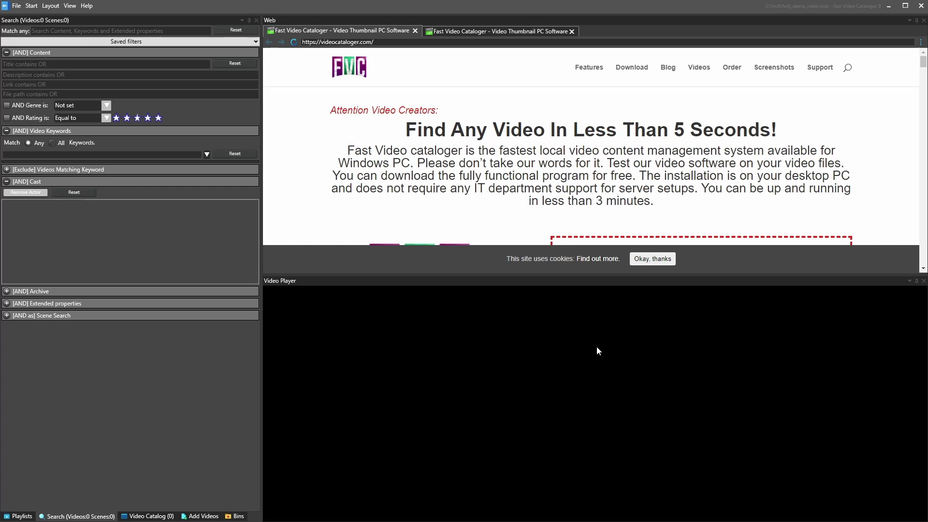
mouse_move(580, 332)
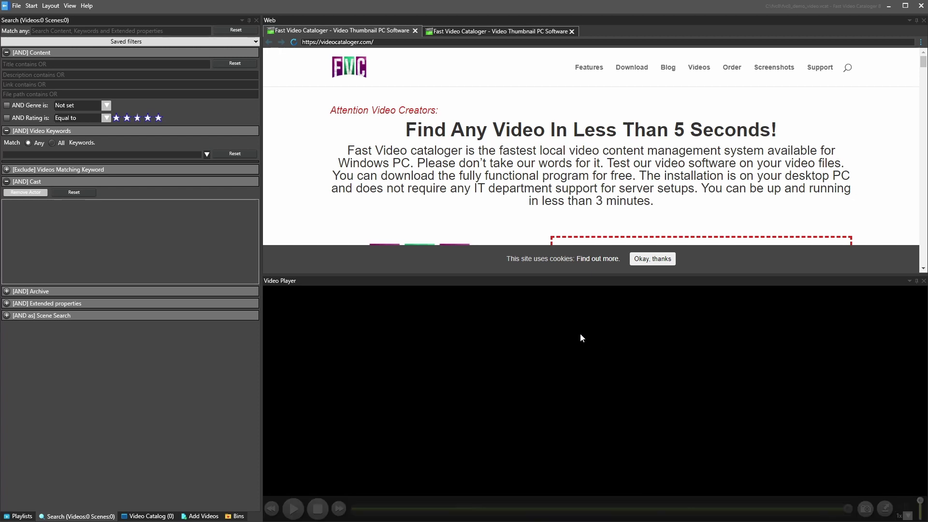
click(86, 6)
click(342, 22)
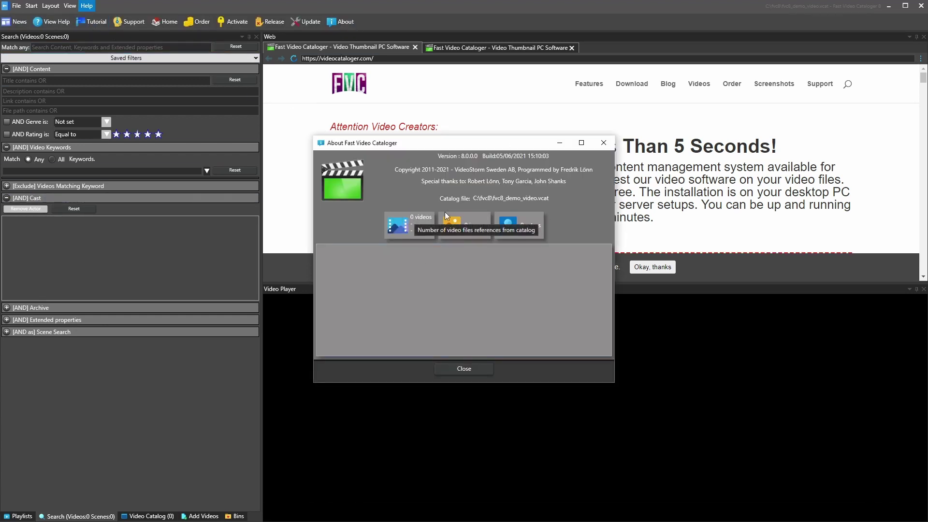
click(472, 369)
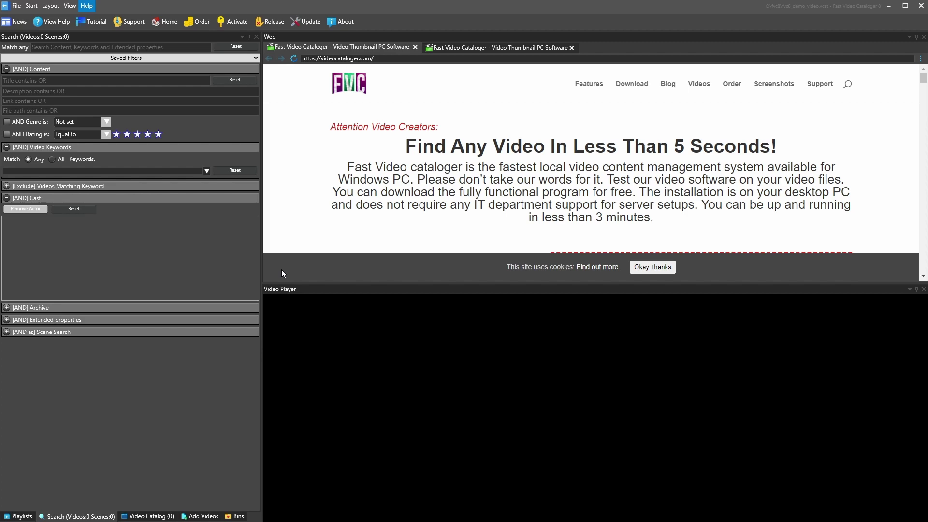
Open the preferences, move the dialog clear of the search pane and examine the Video Indexer's capture and metadata settings.
click(16, 6)
mouse_move(18, 36)
mouse_move(34, 171)
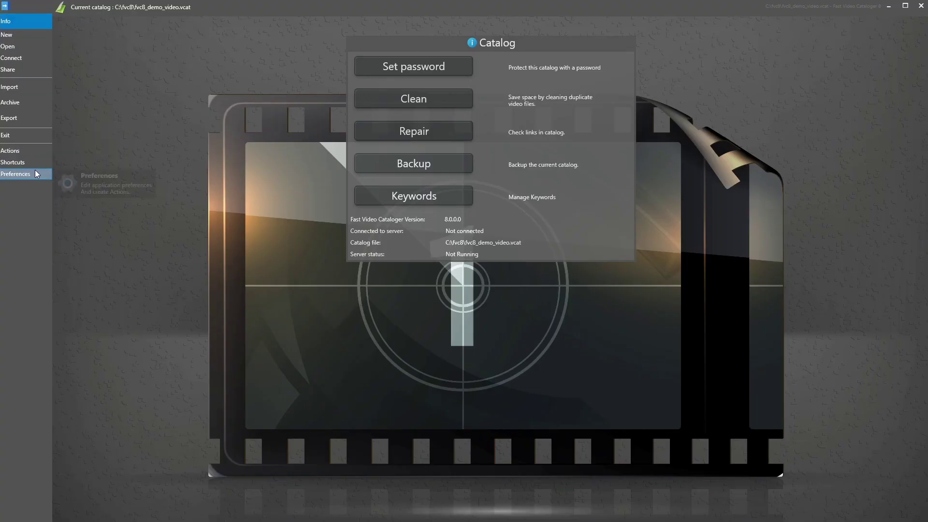
click(38, 171)
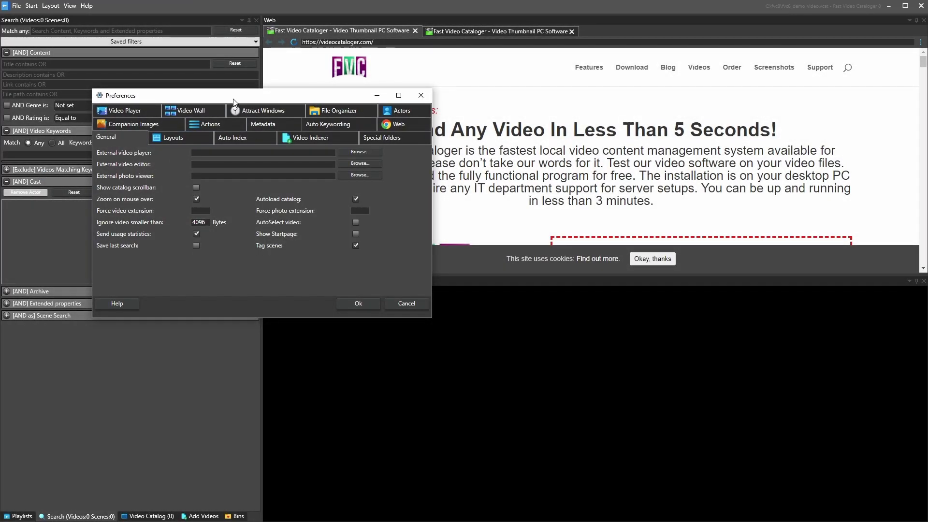
drag(252, 97, 427, 203)
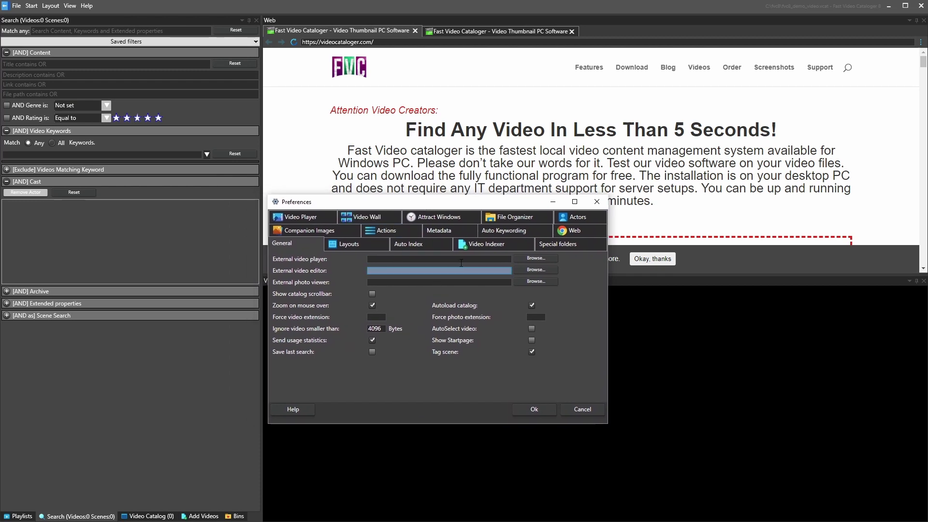
click(485, 245)
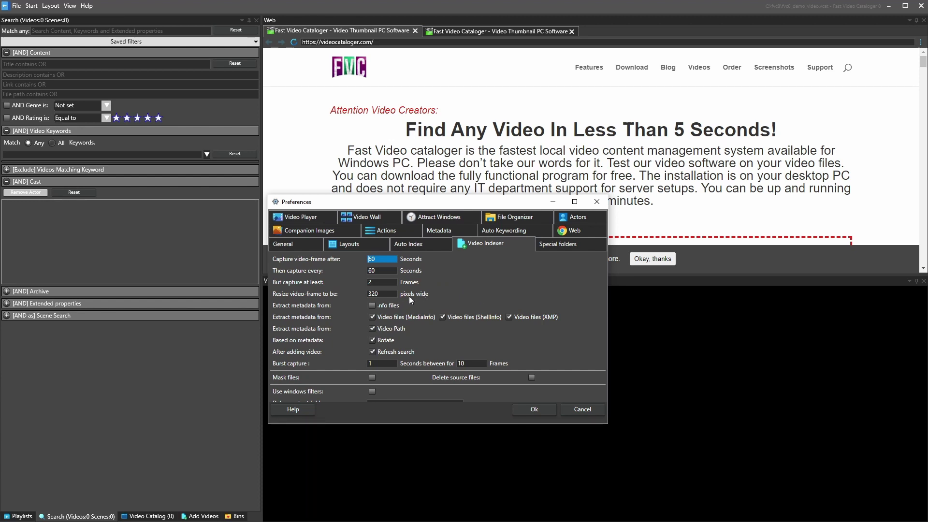
click(383, 282)
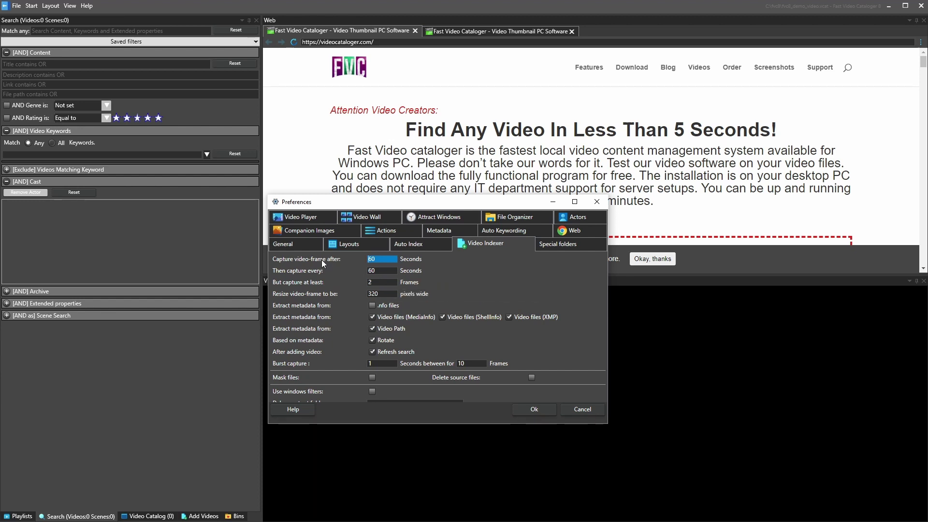
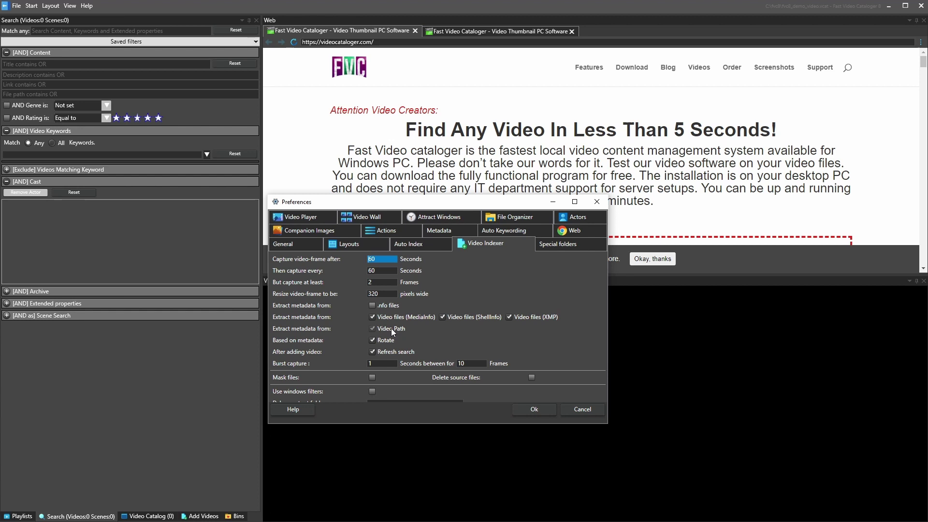
Review the Auto Keywording preferences and all remaining Video Indexer options, and close the preferences with the settings accepted.
click(508, 229)
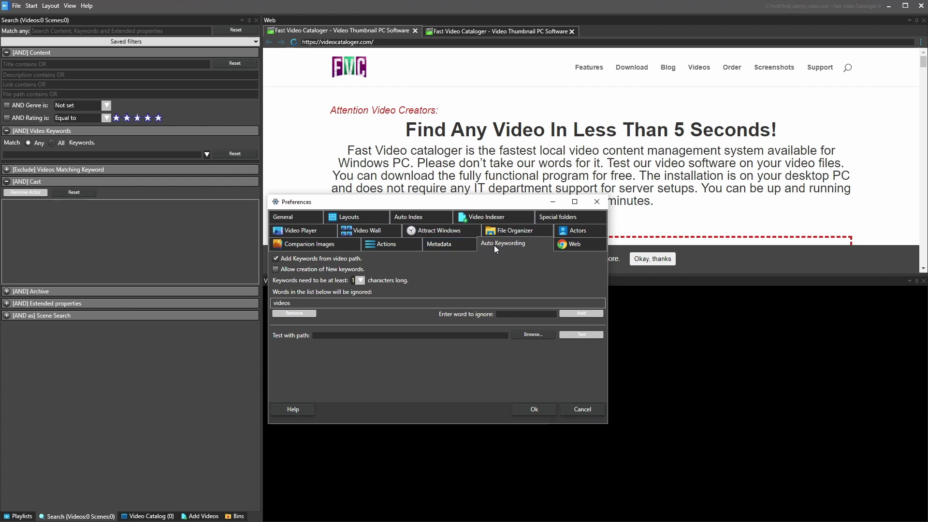
click(485, 219)
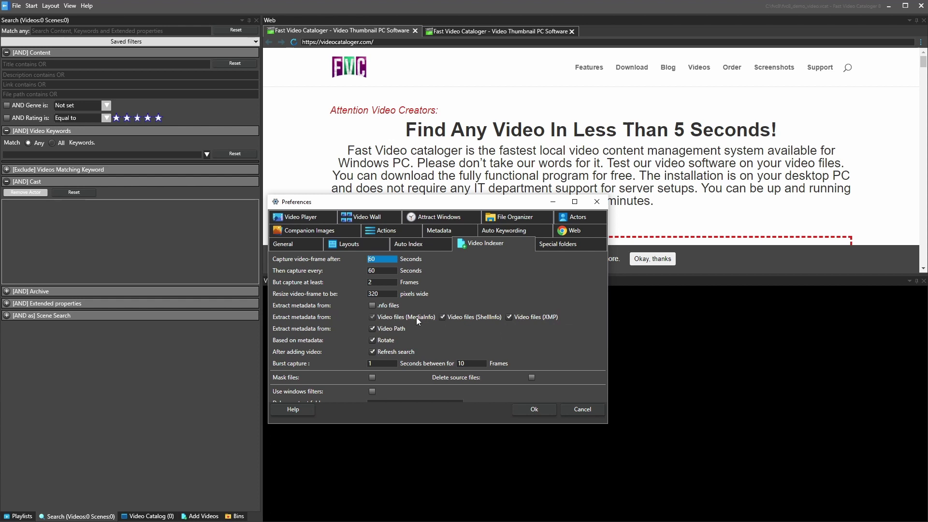
mouse_move(393, 341)
drag(368, 426, 368, 435)
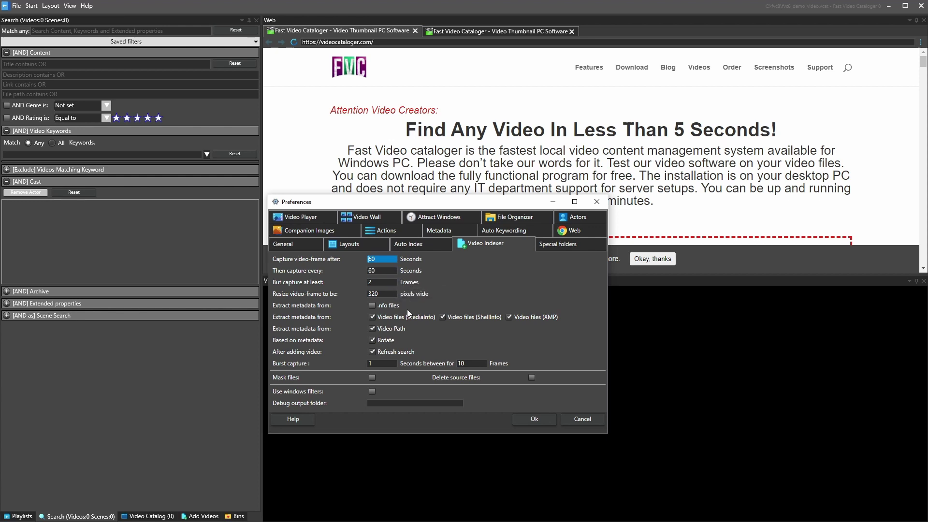
double_click(375, 259)
click(534, 419)
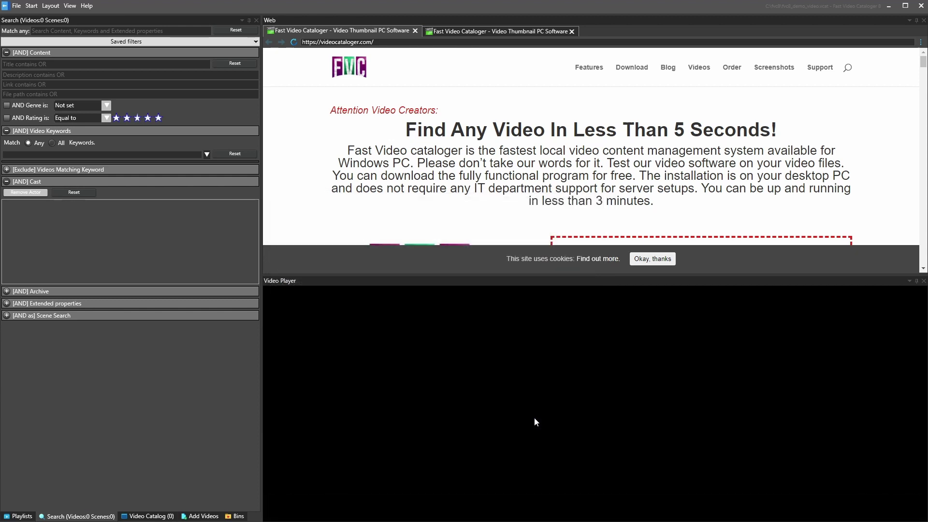
Bring up the Add Videos window and check how windows are shown or hidden in the view options.
mouse_move(460, 451)
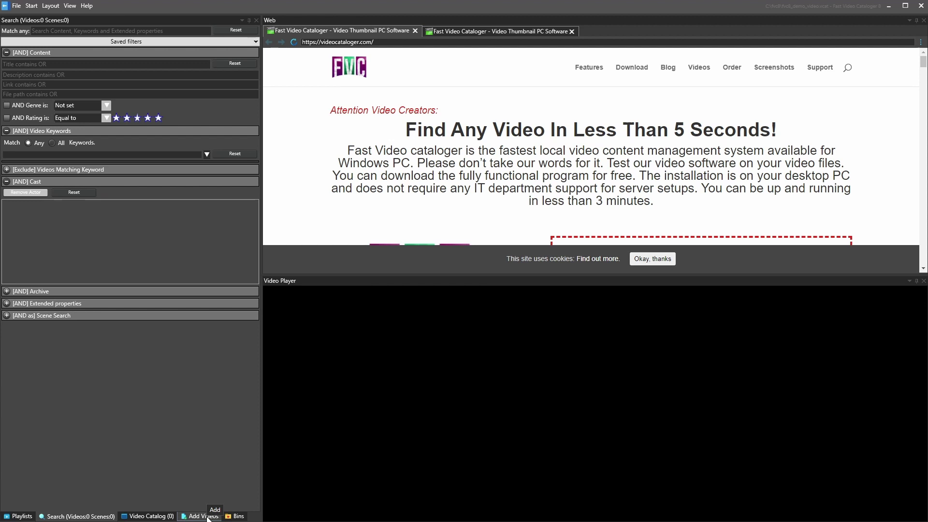
click(207, 517)
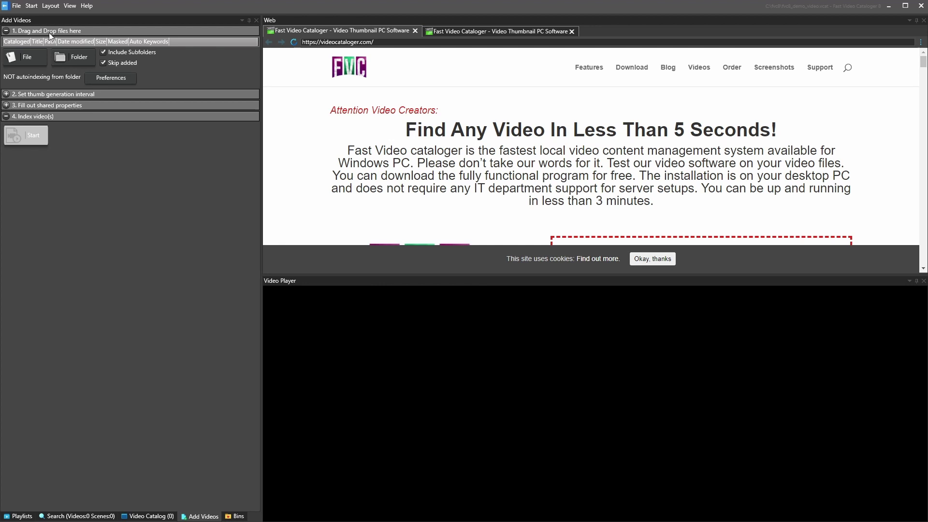
click(71, 6)
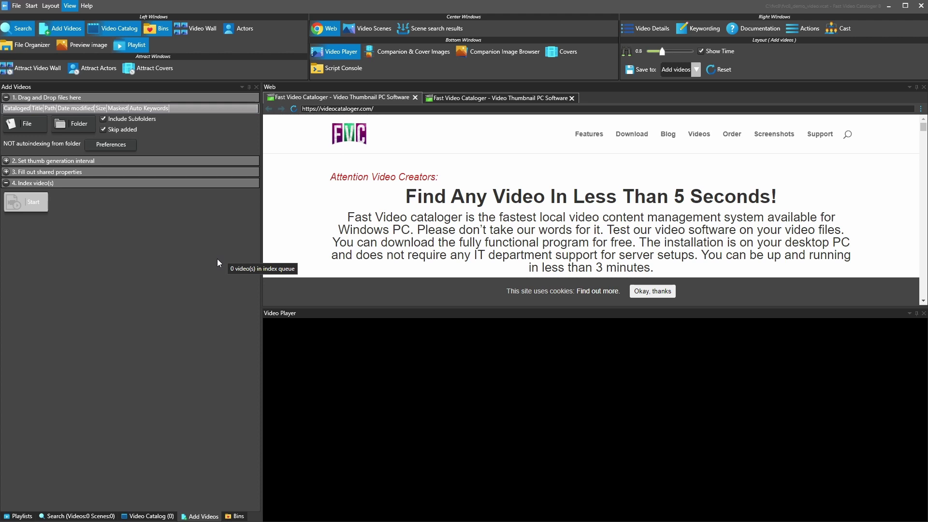
double_click(69, 6)
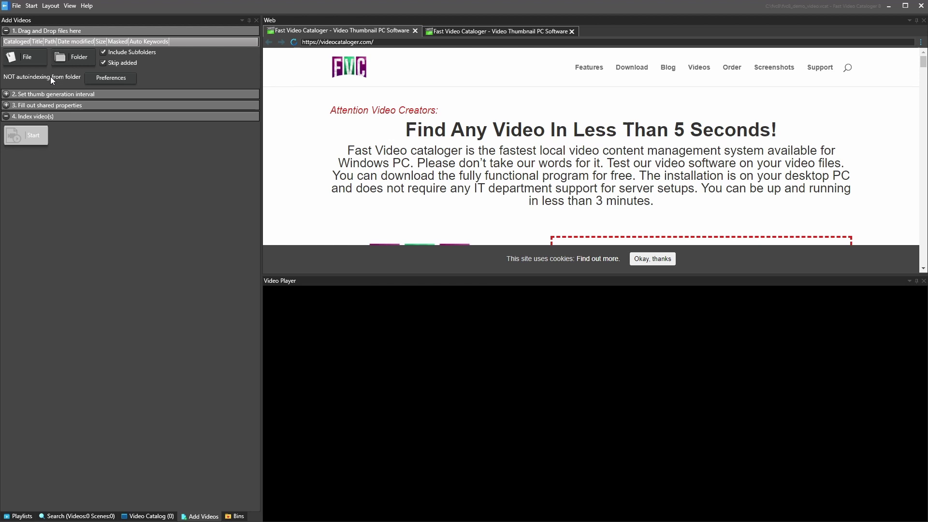
Add all videos from the C:\fvc8\videos folder to the list of files for indexing.
click(71, 57)
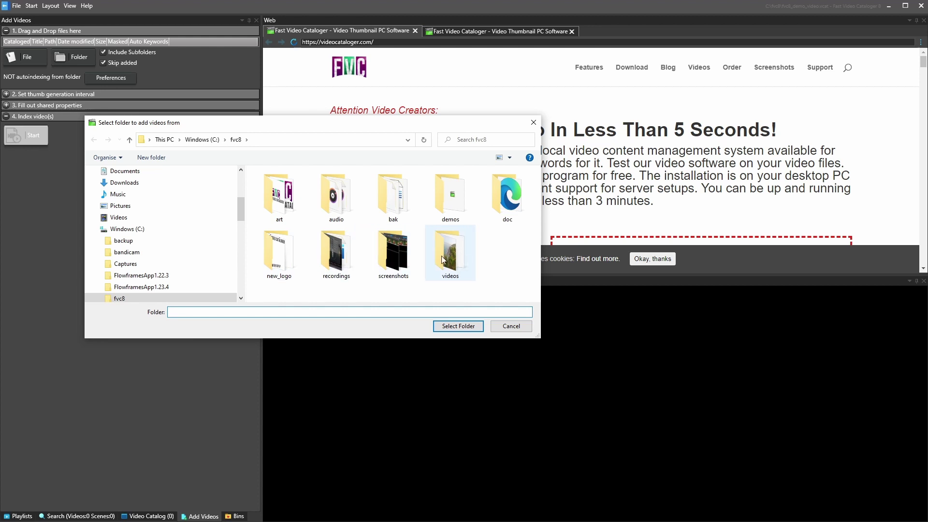
double_click(456, 249)
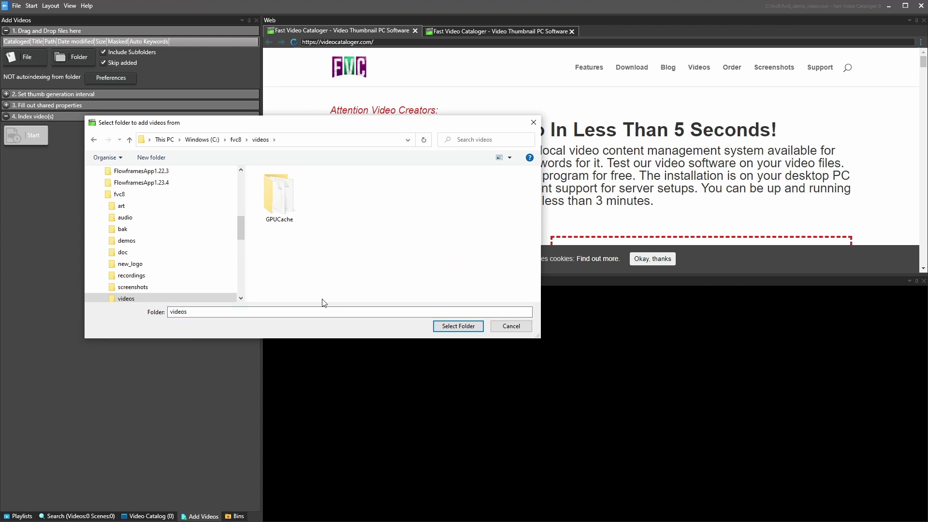
click(451, 324)
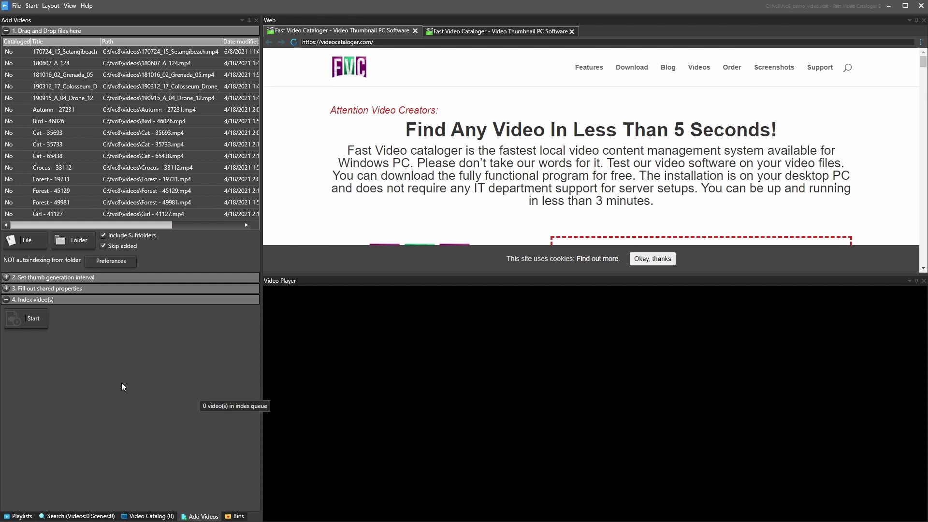
Widen the Add Videos pane until every file column fits, and look through the listed videos.
drag(261, 87, 454, 92)
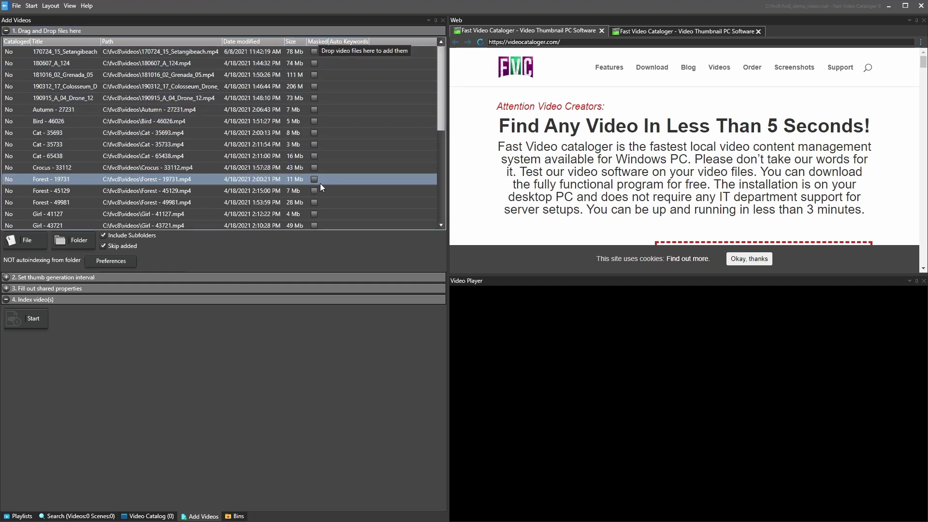
scroll(317, 189, down, 3)
scroll(297, 156, up, 3)
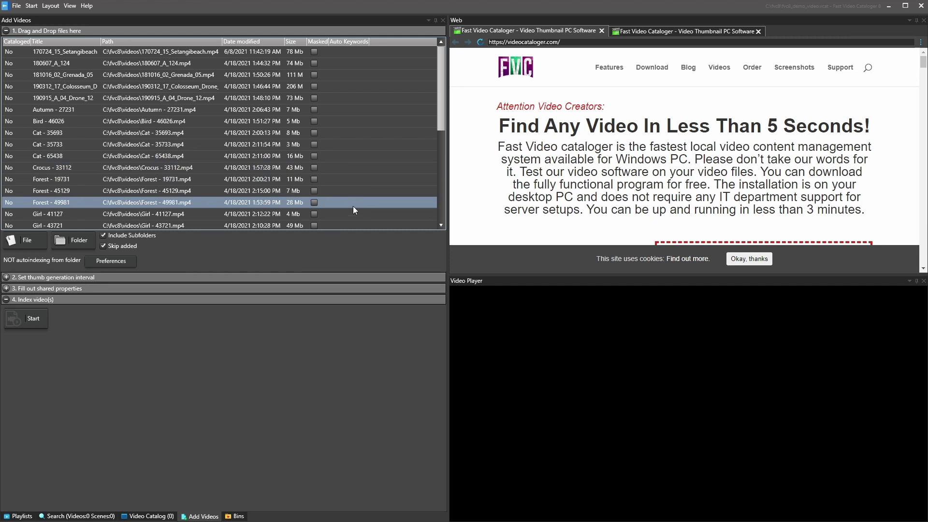
scroll(339, 62, down, 1)
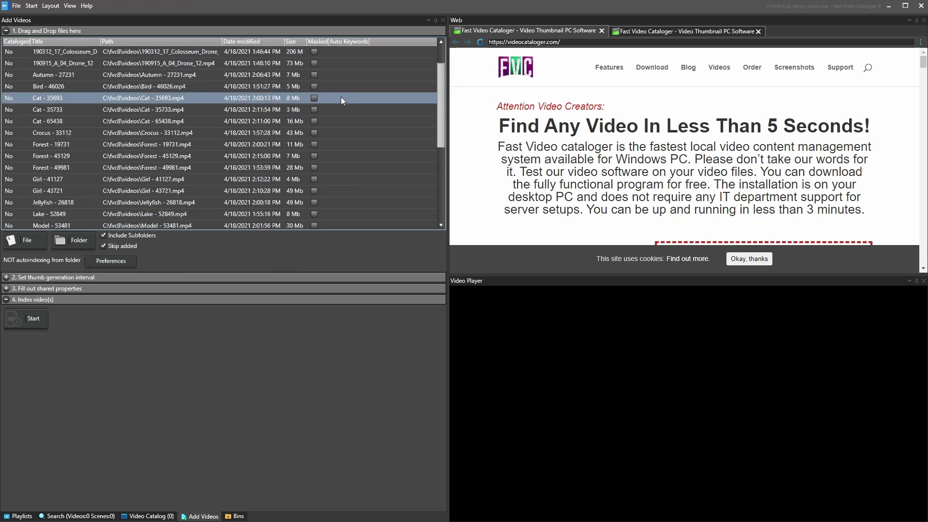
scroll(320, 69, up, 1)
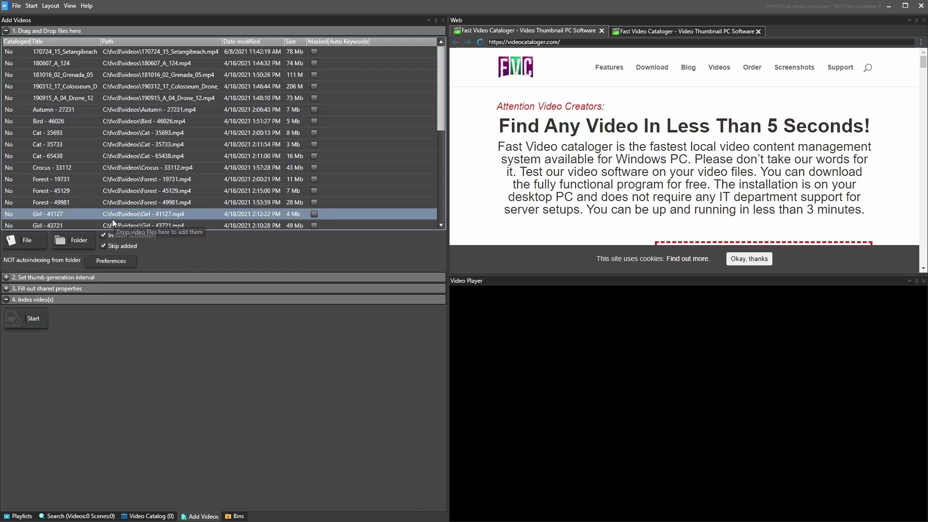
Review the thumb generation interval choices and the shared properties for the listed videos, leaving both sections collapsed.
click(152, 279)
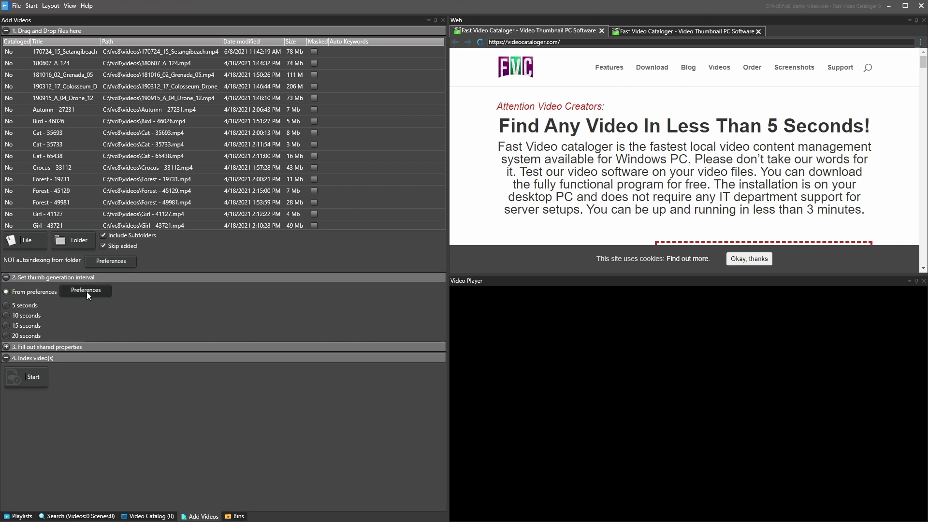
click(129, 278)
click(123, 288)
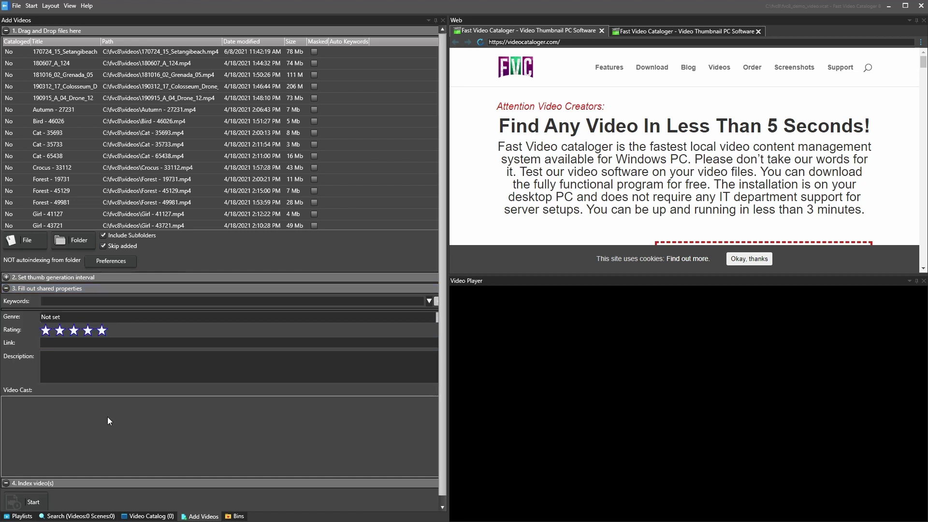
click(194, 193)
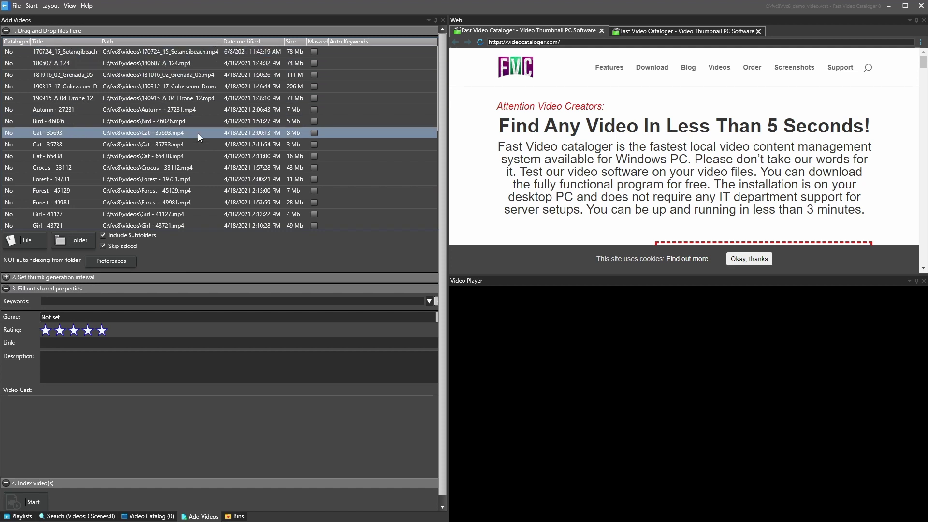
click(101, 289)
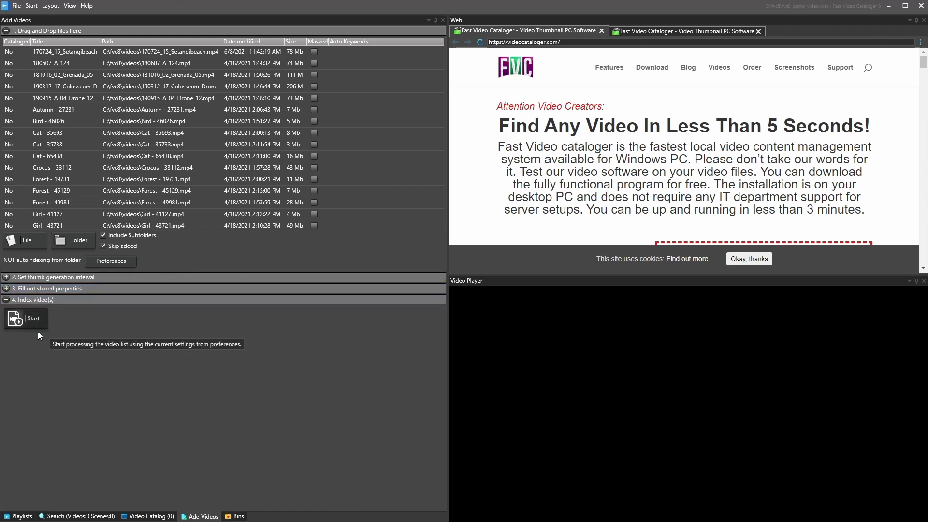
Start indexing the listed videos and browse the thumbnails of those already added to the Video Catalog.
click(27, 322)
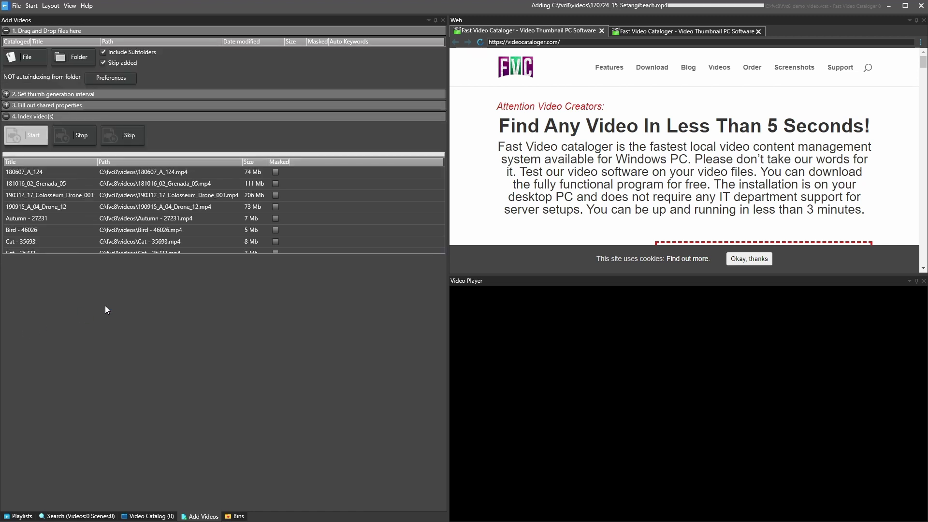
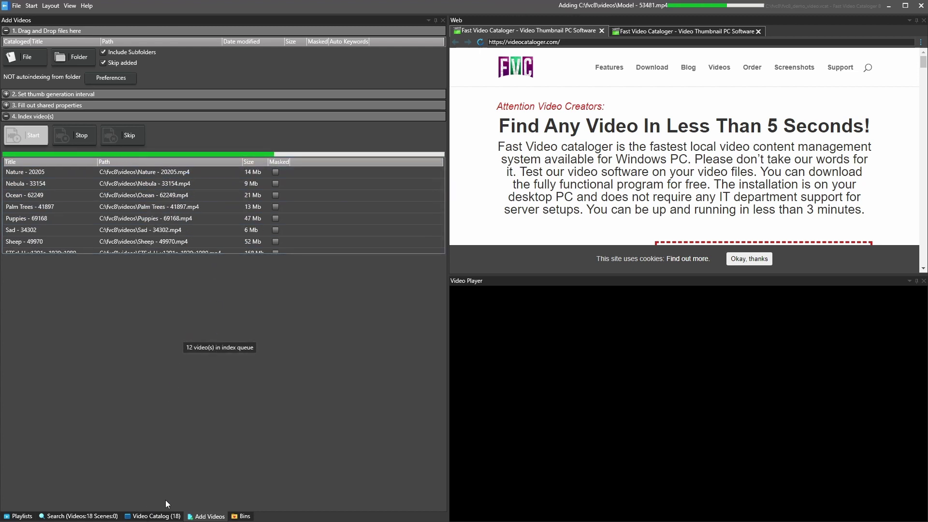
click(150, 517)
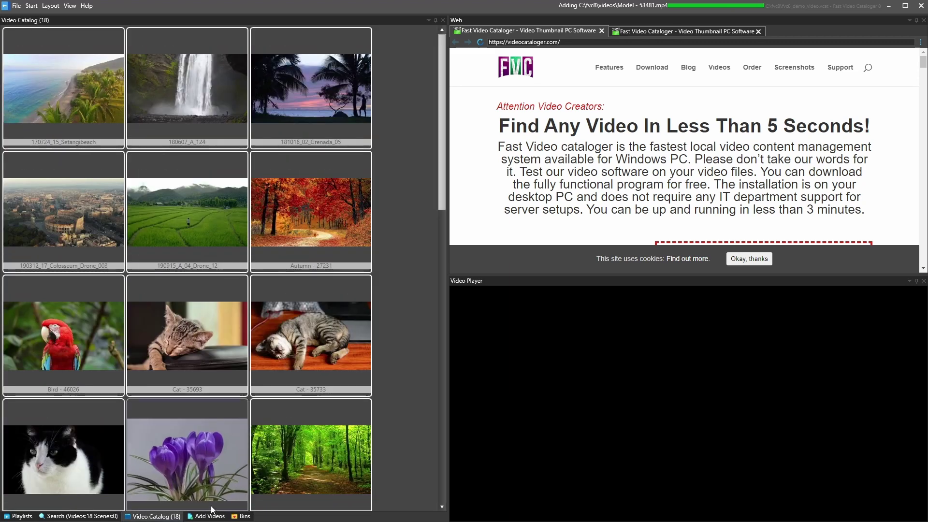
scroll(400, 181, down, 5)
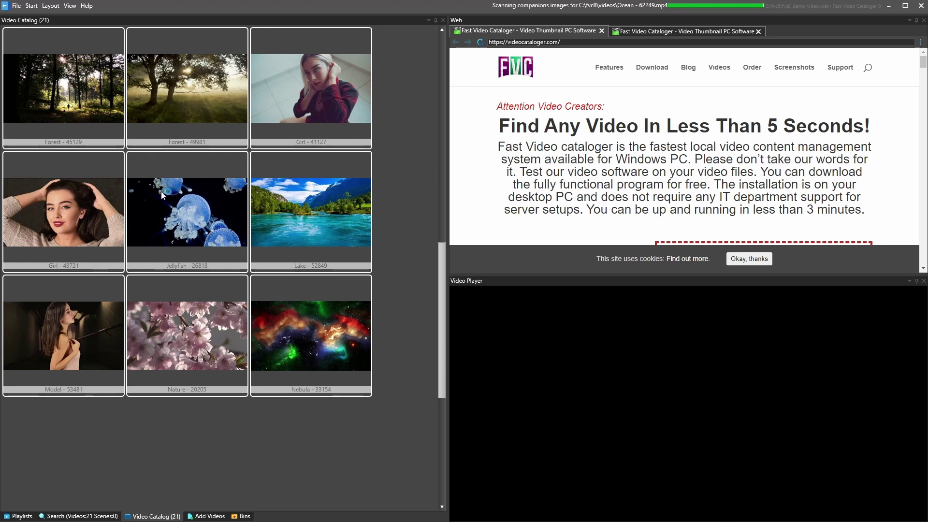
Check the catalog file, video count, duration and storage size in the program's About information, and close it.
click(88, 6)
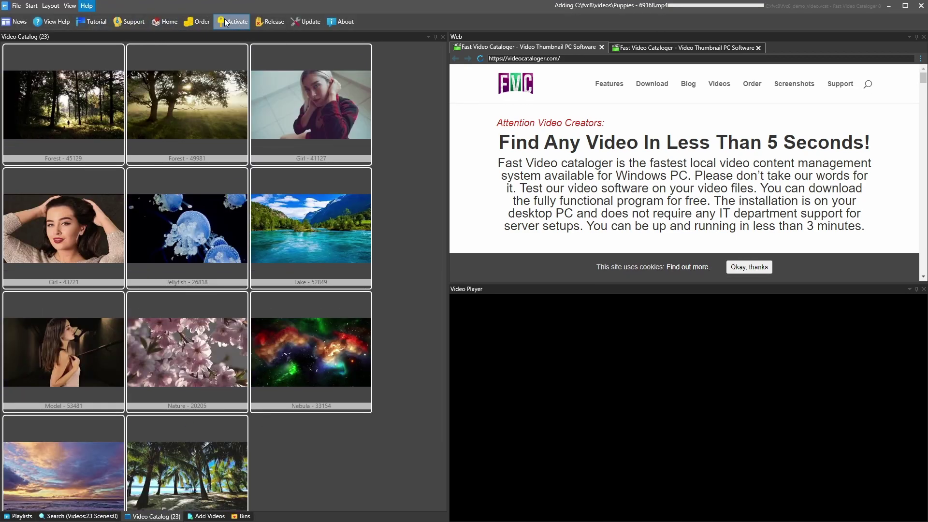
click(343, 21)
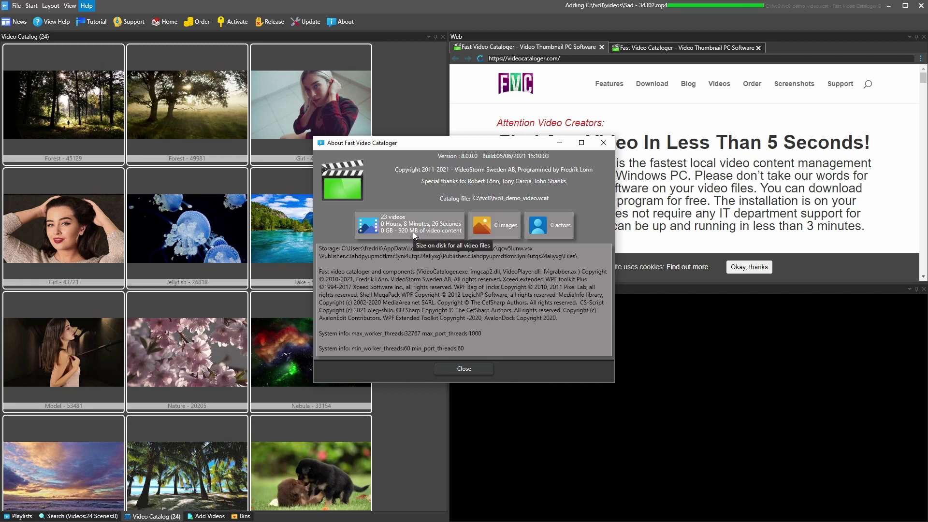
click(453, 370)
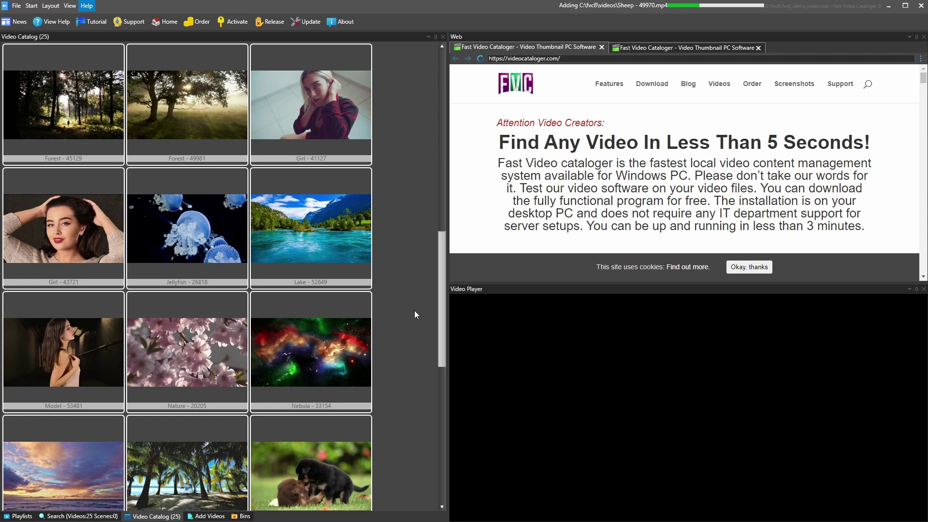